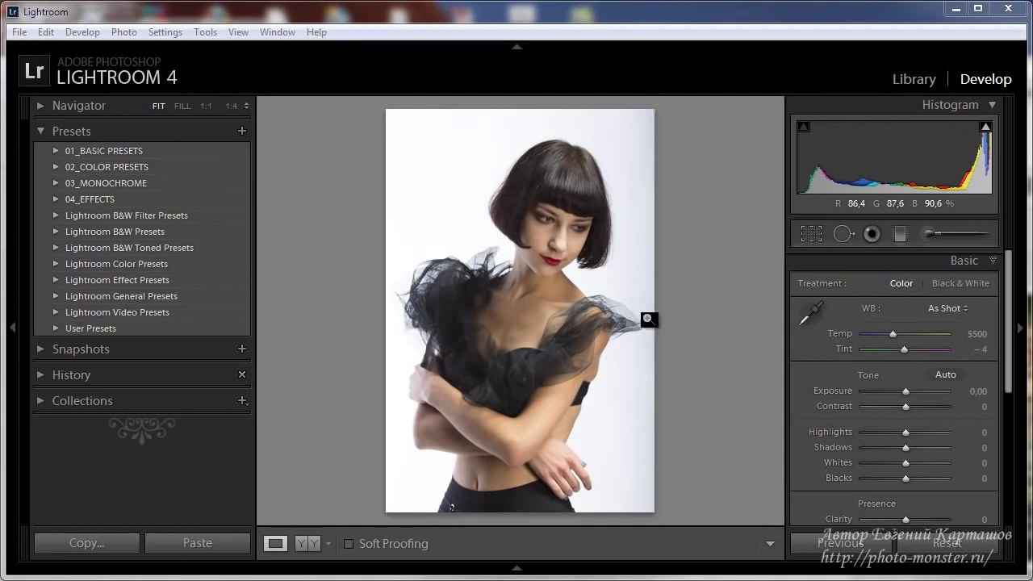
Switch the portrait's treatment to Black & White and show the B&W colour mix channels
{"action": "left_click", "coordinate": [949, 282]}
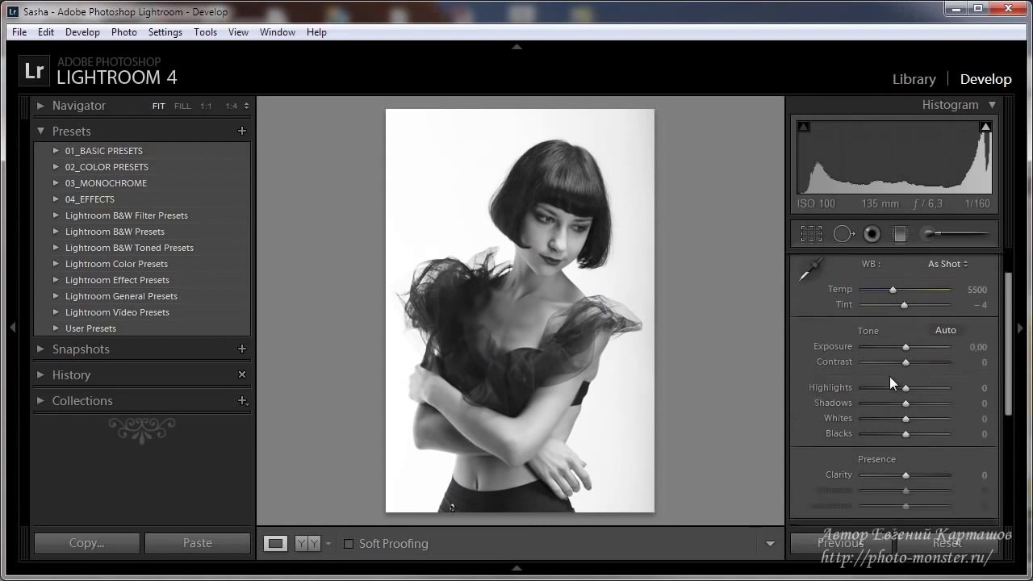
{"action": "scroll", "coordinate": [890, 376], "scroll_direction": "down", "scroll_amount": 5}
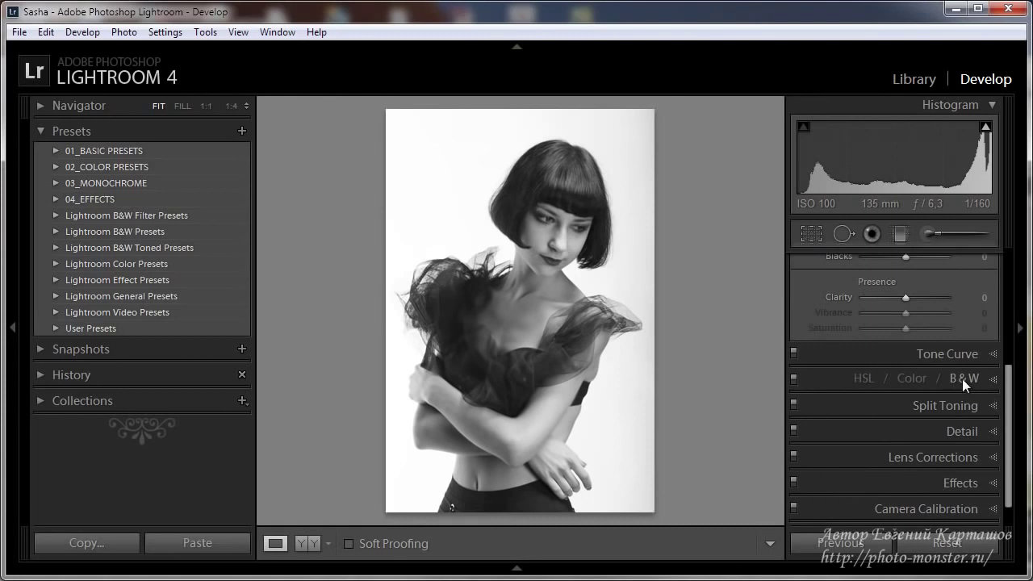
{"action": "left_click", "coordinate": [963, 380]}
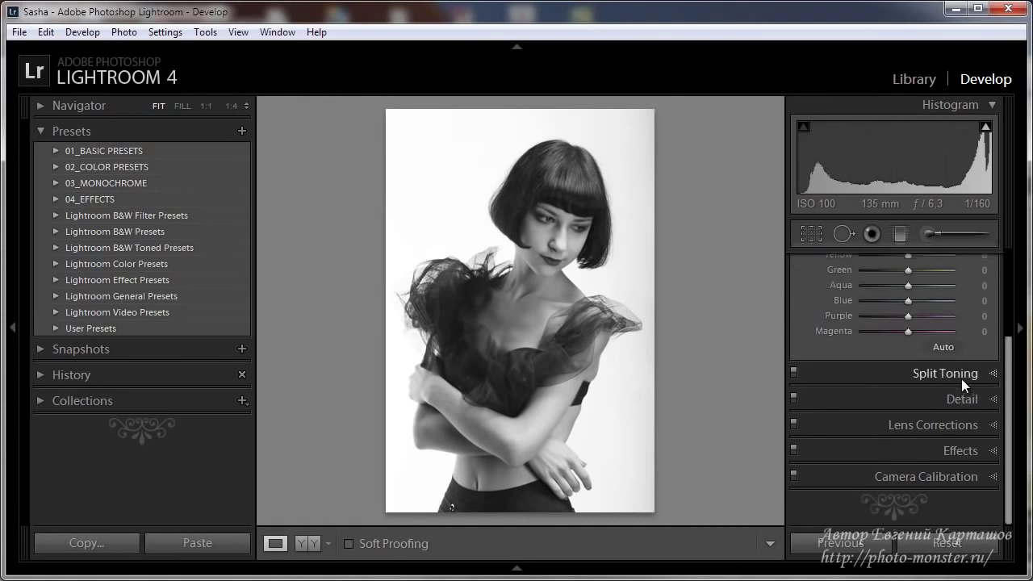
{"action": "scroll", "coordinate": [962, 378], "scroll_direction": "up", "scroll_amount": 3}
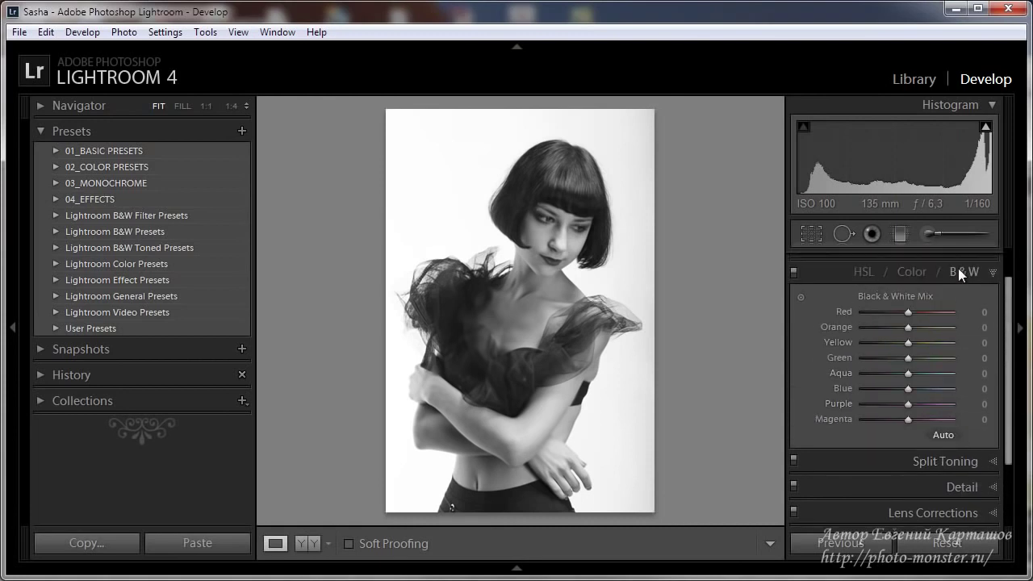
Auto-set the B&W mix (Red −10, Orange −19, Yellow −23, Green −27, Aqua −18, Blue +10, Purple +16, Magenta +4) and review it
{"action": "left_click", "coordinate": [943, 436]}
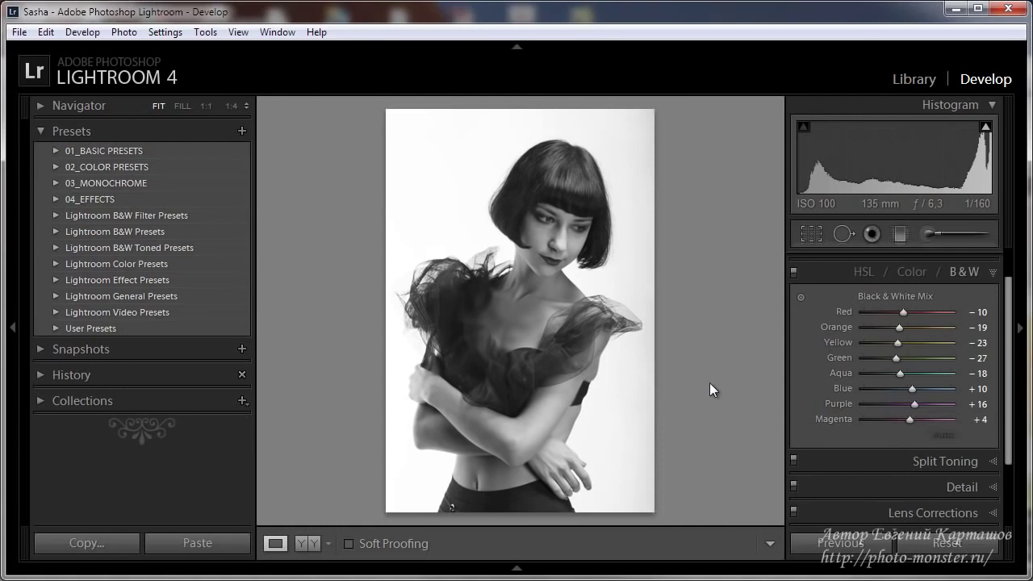
{"action": "scroll", "coordinate": [957, 282], "scroll_direction": "up", "scroll_amount": 5}
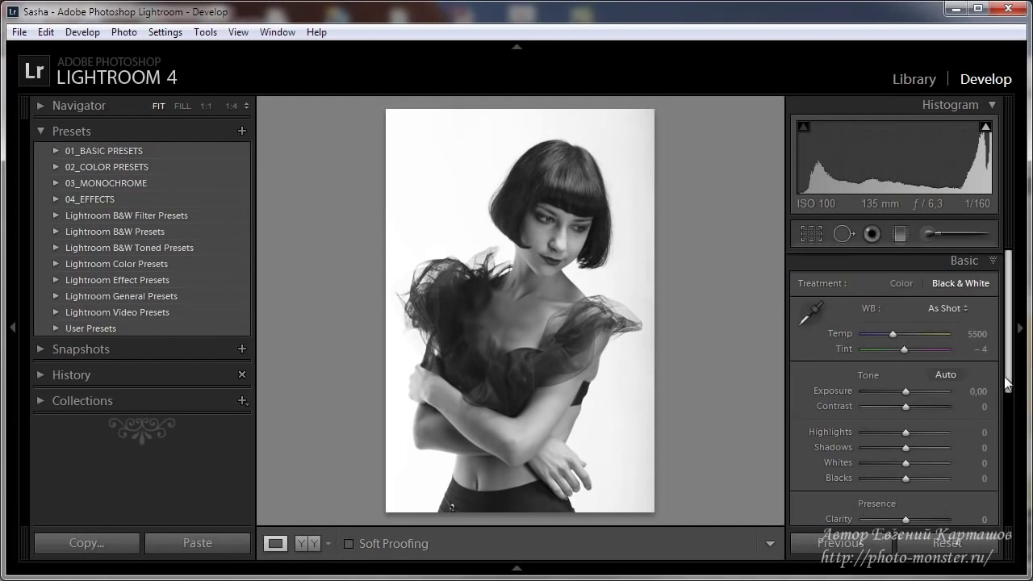
{"action": "scroll", "coordinate": [997, 386], "scroll_direction": "down", "scroll_amount": 3}
{"action": "scroll", "coordinate": [998, 394], "scroll_direction": "down", "scroll_amount": 2}
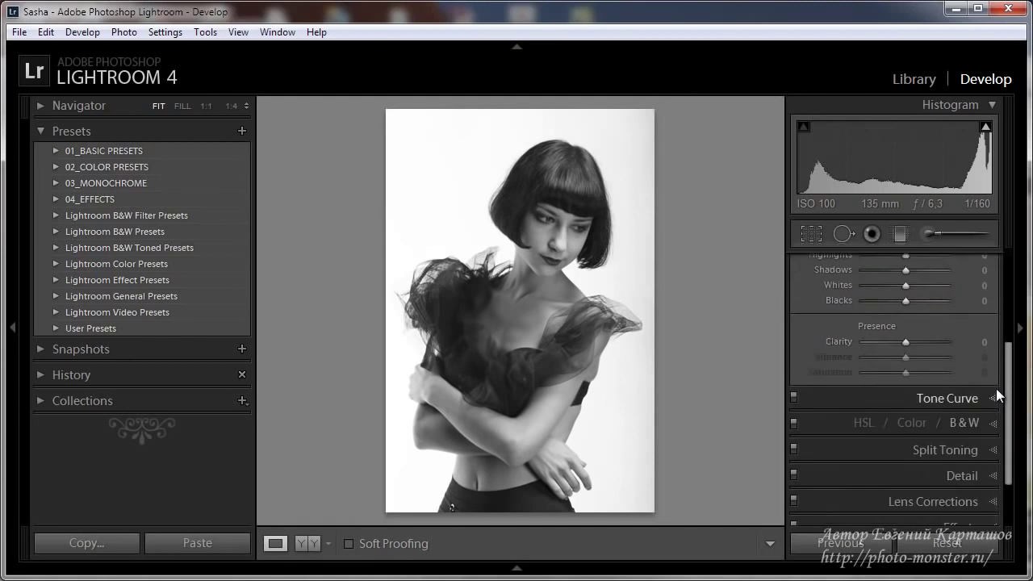
{"action": "left_click", "coordinate": [966, 420]}
{"action": "scroll", "coordinate": [966, 419], "scroll_direction": "up", "scroll_amount": 1}
{"action": "scroll", "coordinate": [965, 420], "scroll_direction": "up", "scroll_amount": 2}
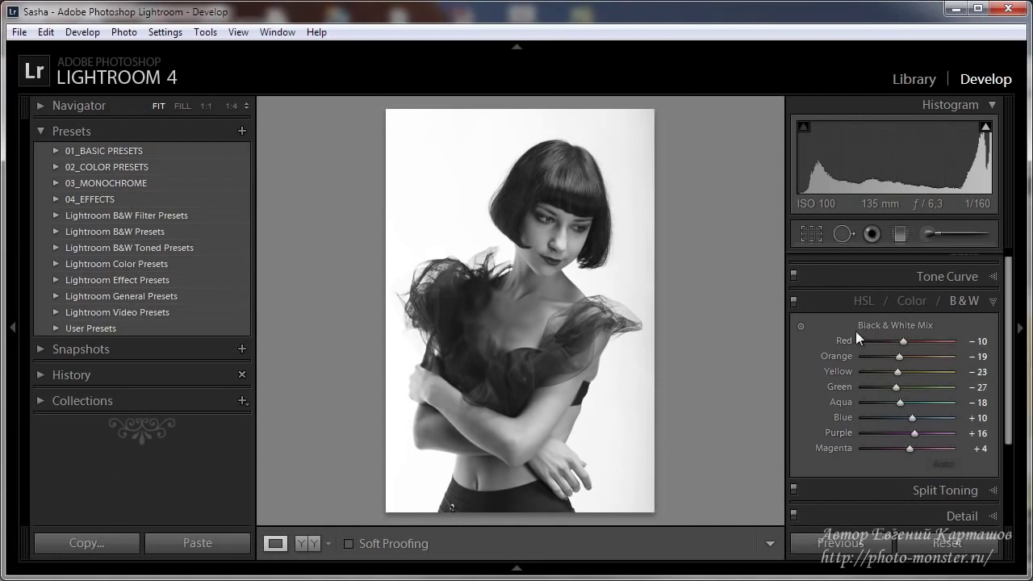
Alt-reset the Black & White Mix so all eight channels return to 0
{"action": "key", "text": "alt"}
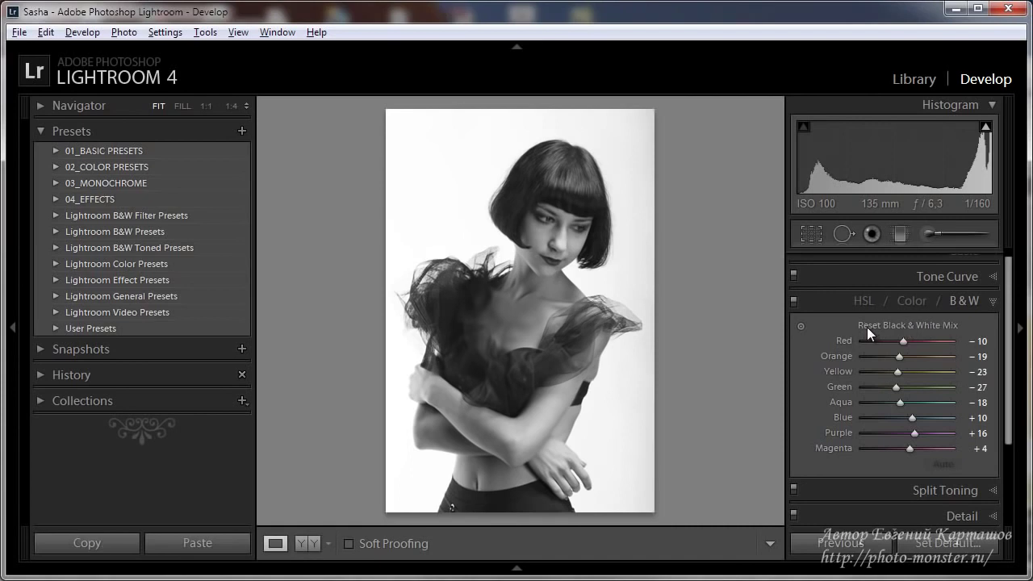
{"action": "left_click", "coordinate": [867, 326], "text": "alt"}
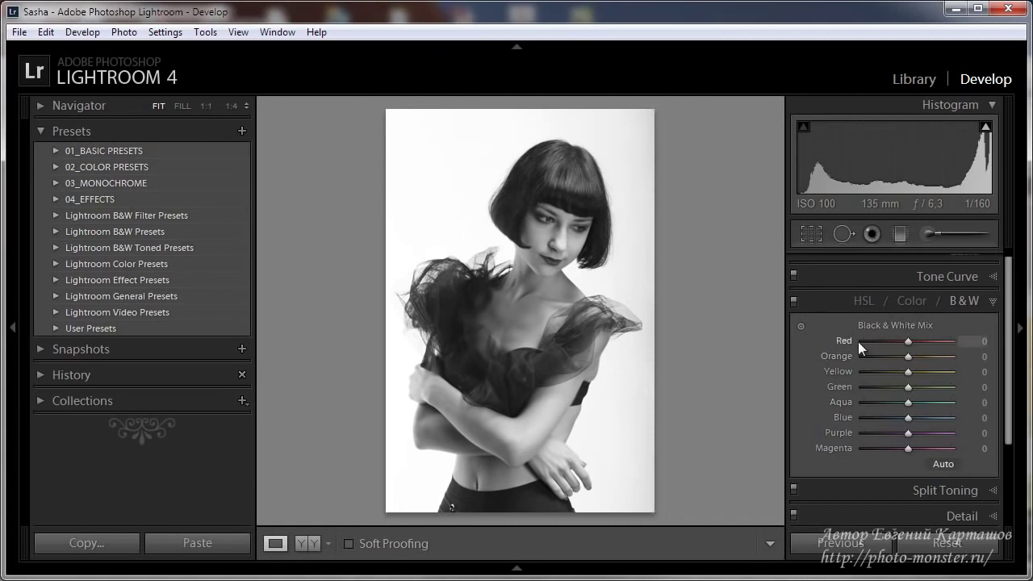
{"action": "scroll", "coordinate": [931, 307], "scroll_direction": "up", "scroll_amount": 1}
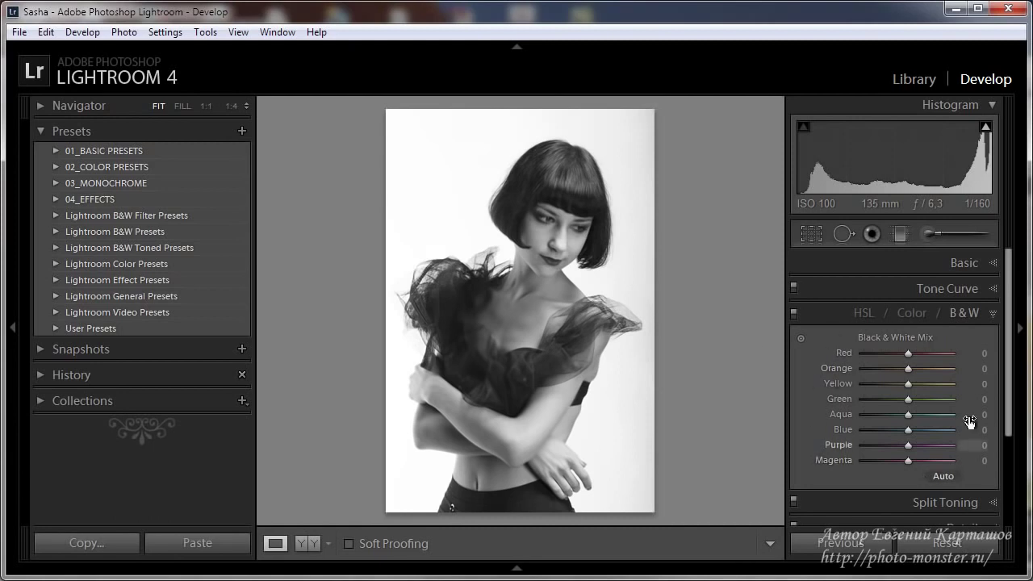
In the Basic panel, raise Exposure to +0.44
{"action": "left_click", "coordinate": [963, 264]}
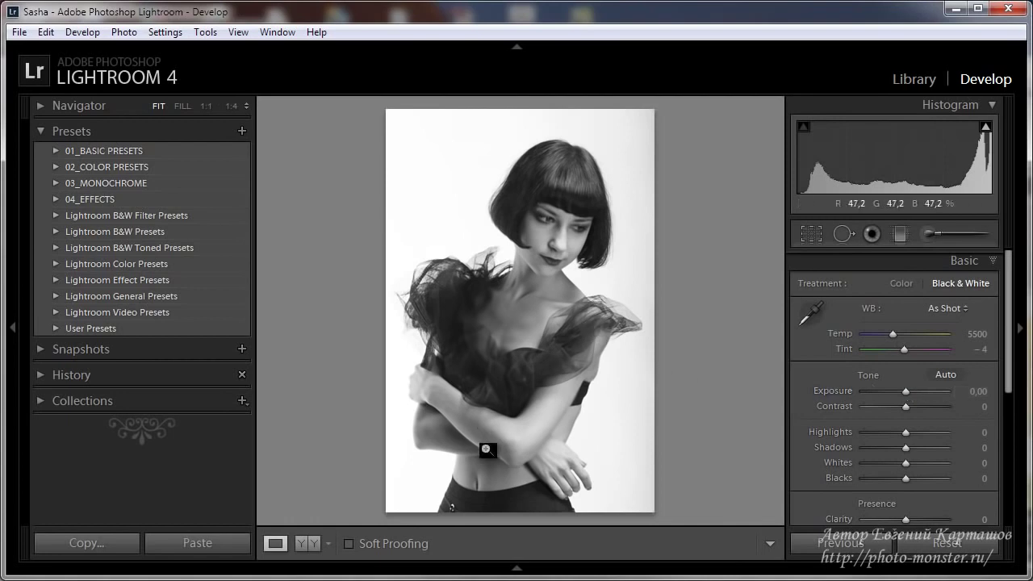
{"action": "left_click_drag", "start_coordinate": [905, 391], "coordinate": [909, 390]}
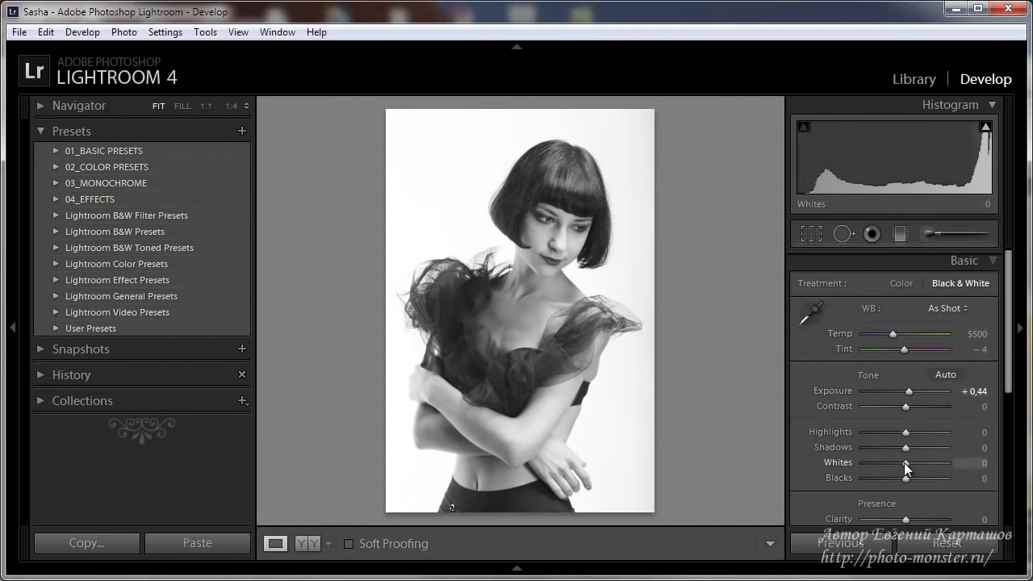
Raise Whites to +86 while checking the clipping preview
{"action": "left_click_drag", "start_coordinate": [904, 463], "coordinate": [921, 462]}
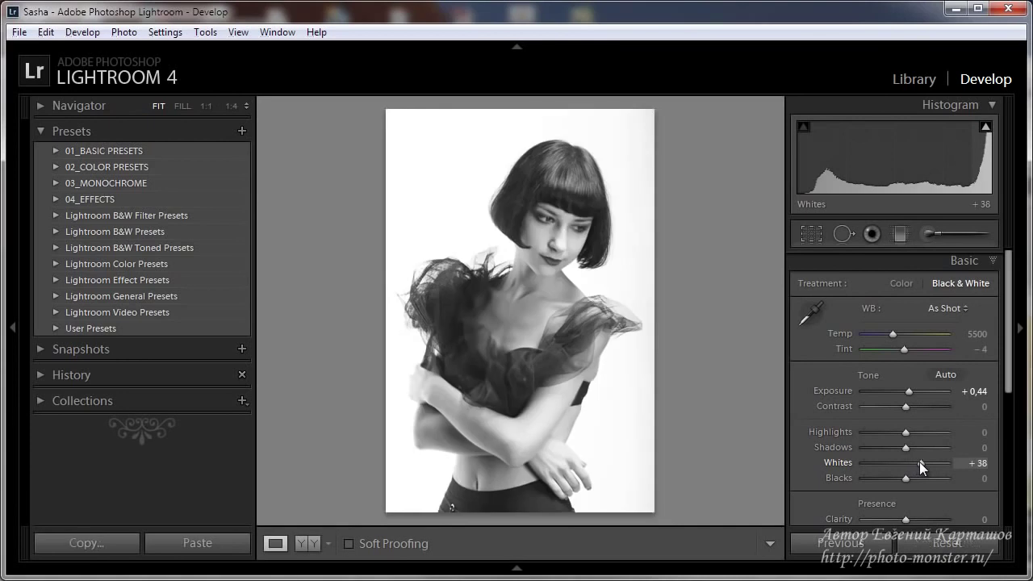
{"action": "left_click_drag", "start_coordinate": [921, 462], "coordinate": [925, 462]}
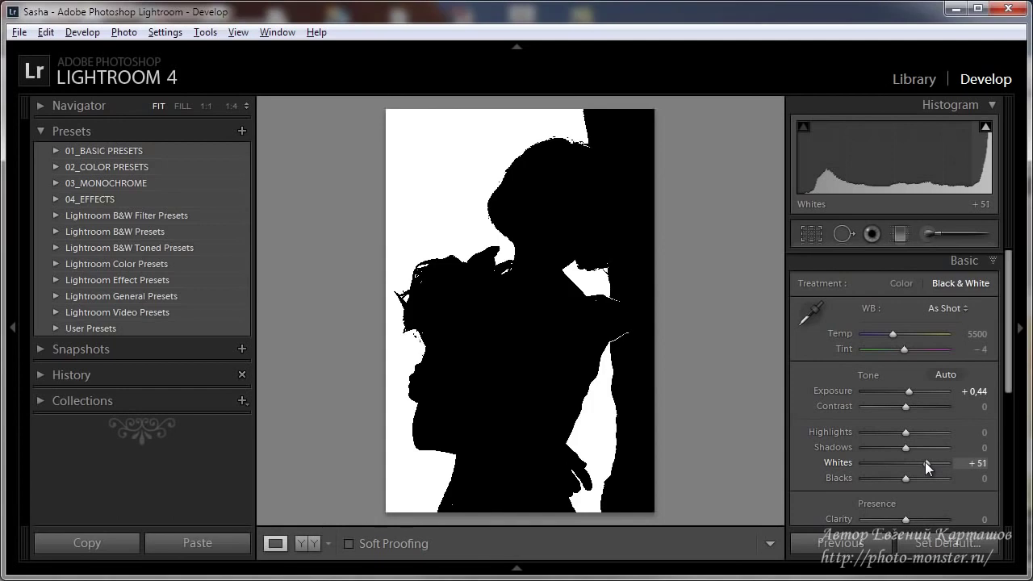
{"action": "left_click_drag", "start_coordinate": [923, 462], "coordinate": [926, 461]}
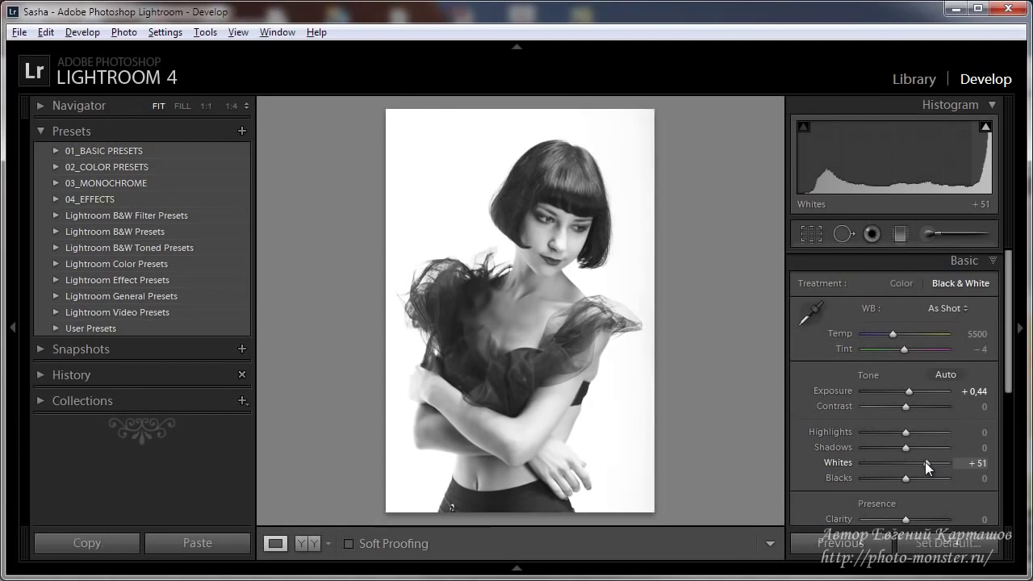
{"action": "left_click_drag", "start_coordinate": [925, 462], "coordinate": [940, 464]}
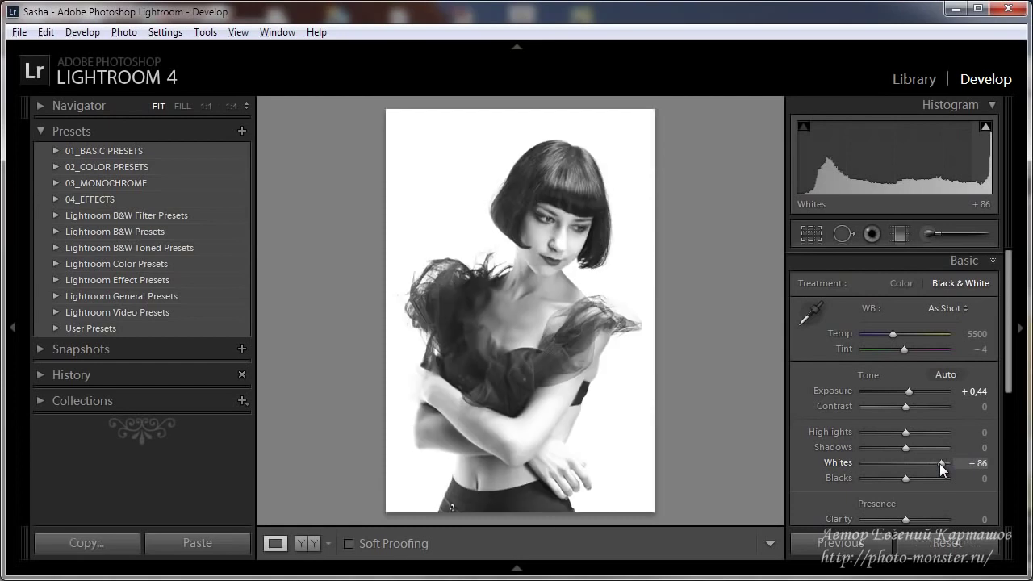
{"action": "left_click", "coordinate": [986, 128]}
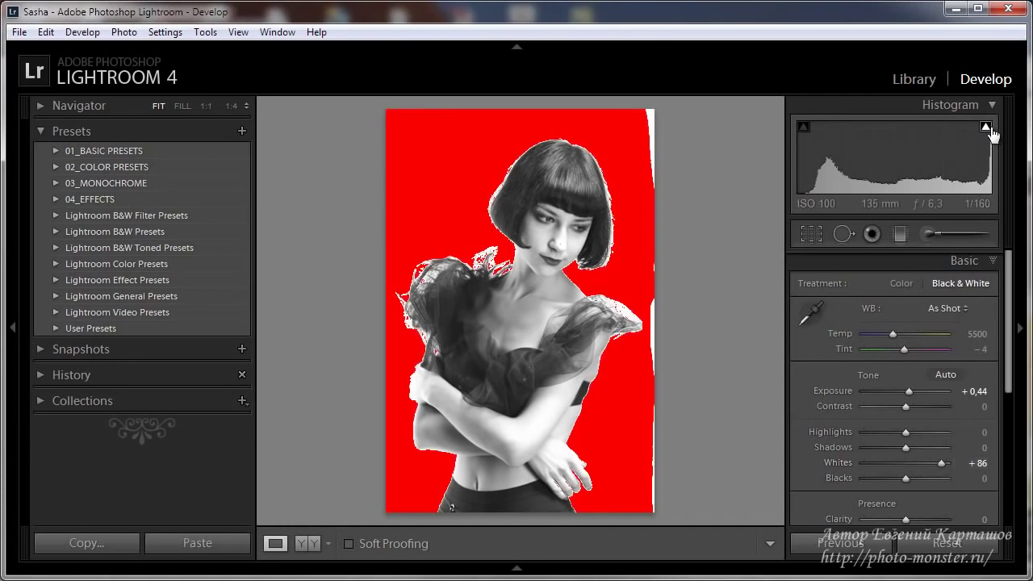
{"action": "left_click", "coordinate": [986, 127]}
{"action": "left_click", "coordinate": [986, 128]}
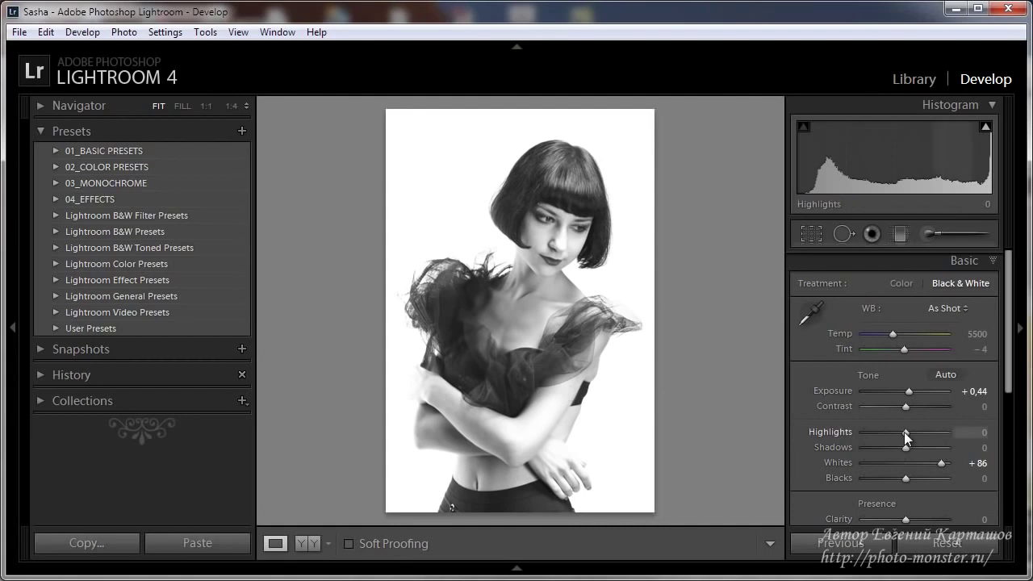
Lower Highlights to about −42 while watching the clipping preview
{"action": "key", "text": "alt"}
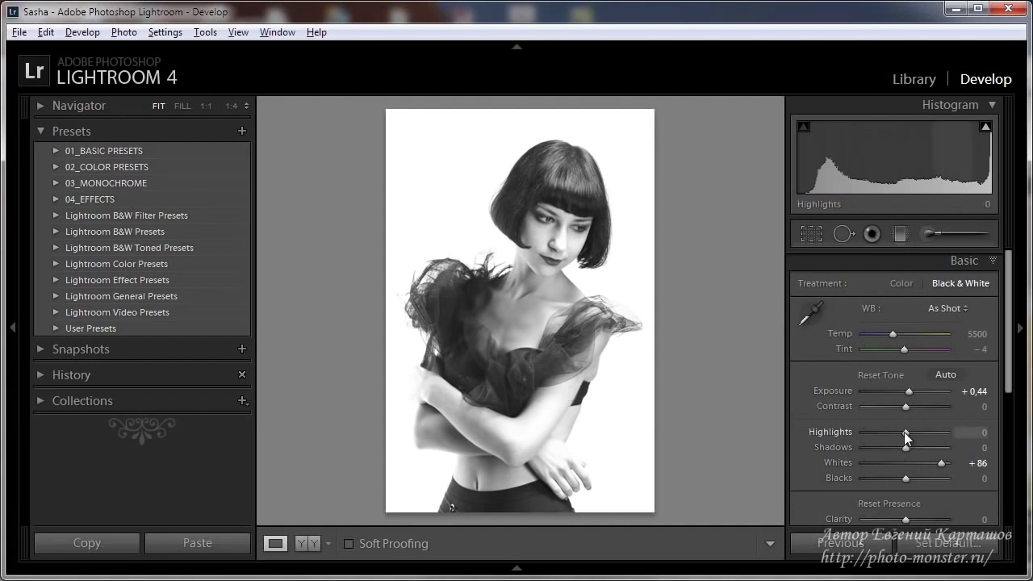
{"action": "left_click_drag", "start_coordinate": [904, 432], "coordinate": [891, 433]}
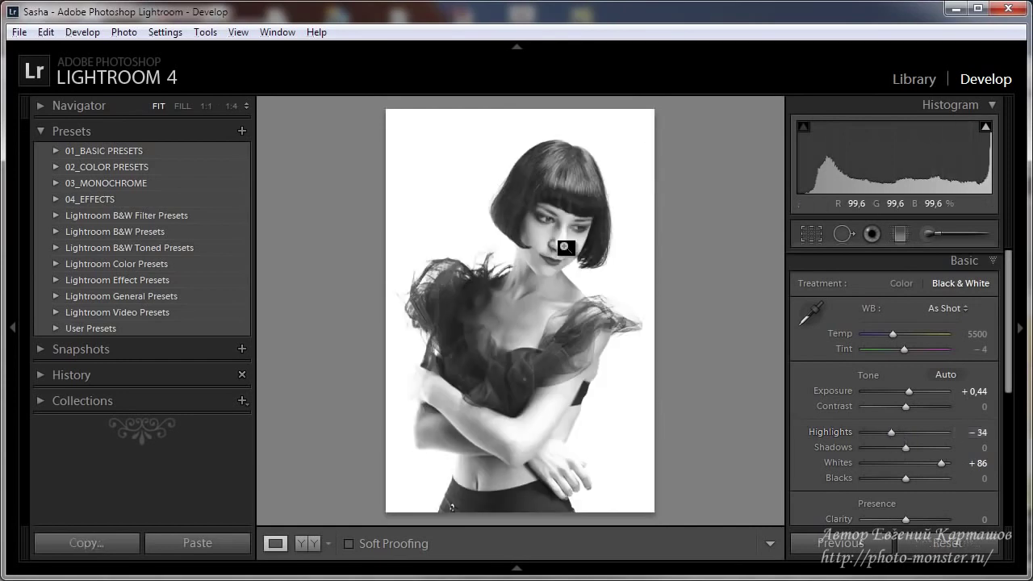
{"action": "key", "text": "alt"}
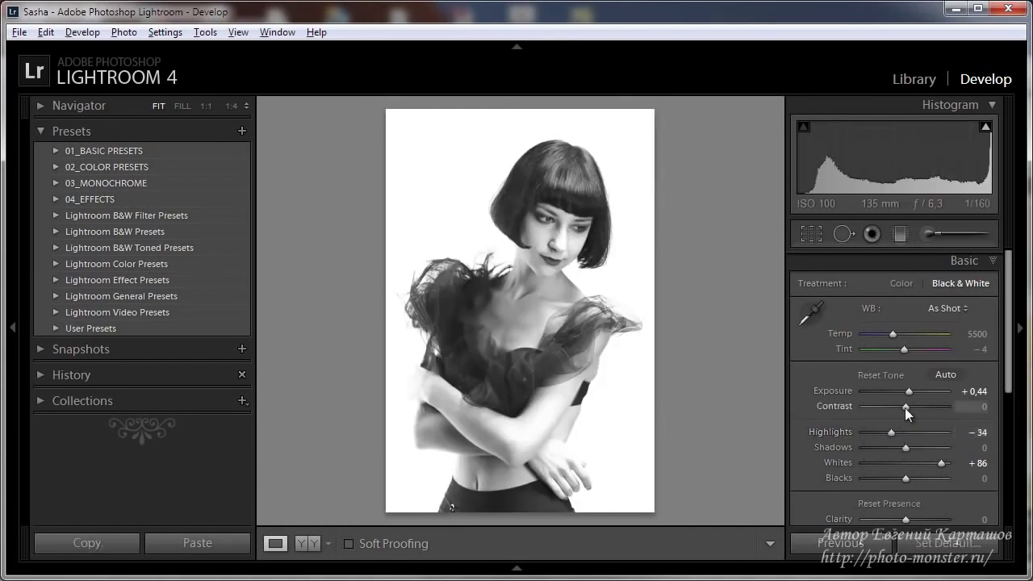
{"action": "left_click_drag", "start_coordinate": [891, 434], "coordinate": [887, 433]}
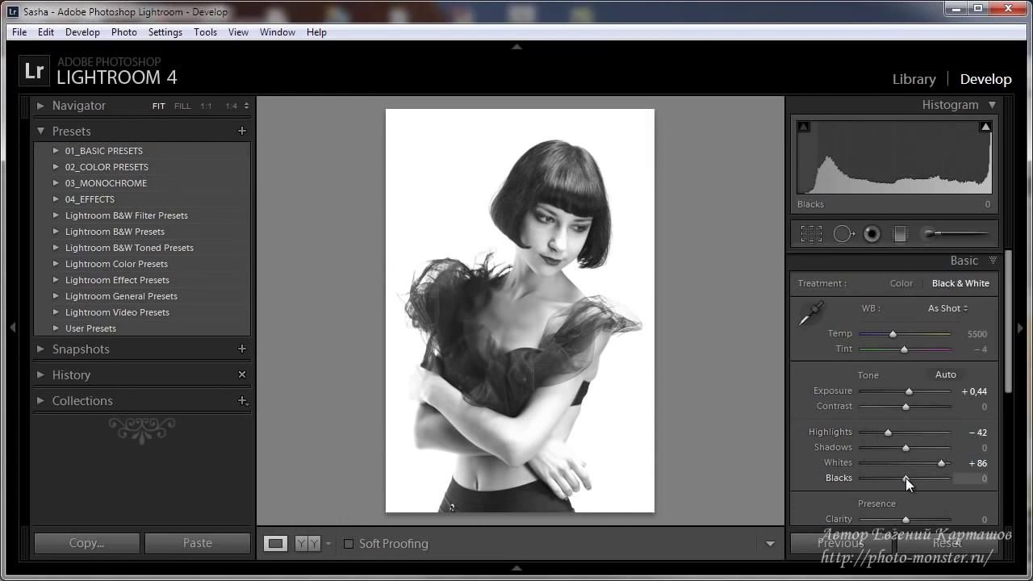
Set Blacks to −46 and Shadows to +9 using the clipping preview
{"action": "key", "text": "alt"}
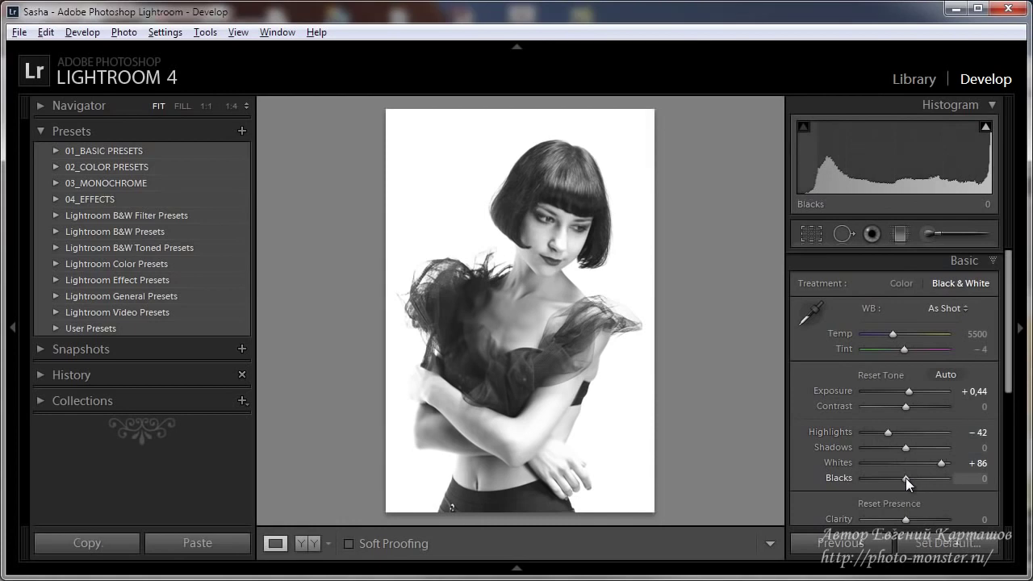
{"action": "left_click_drag", "start_coordinate": [906, 478], "coordinate": [885, 480]}
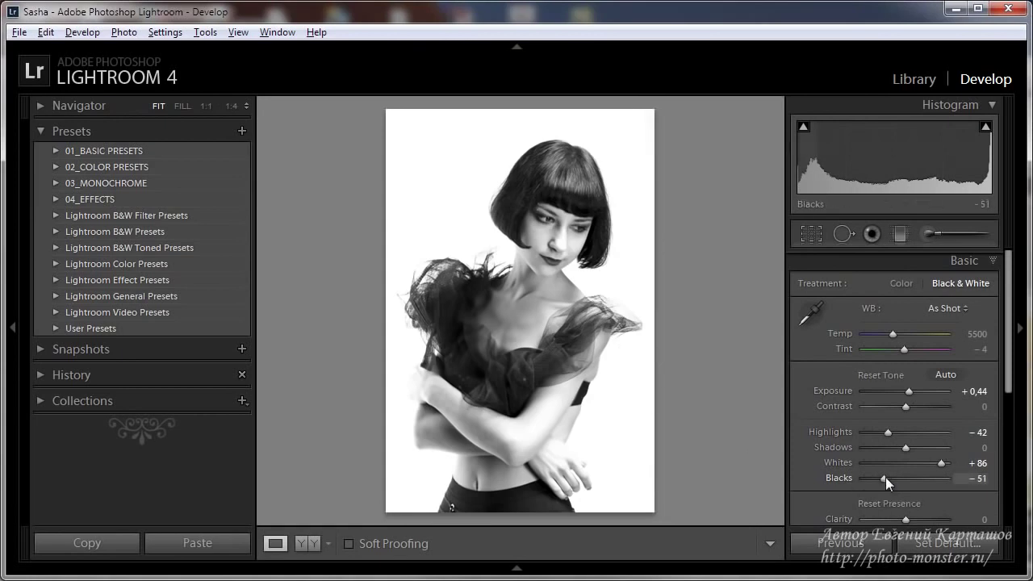
{"action": "key", "text": "alt"}
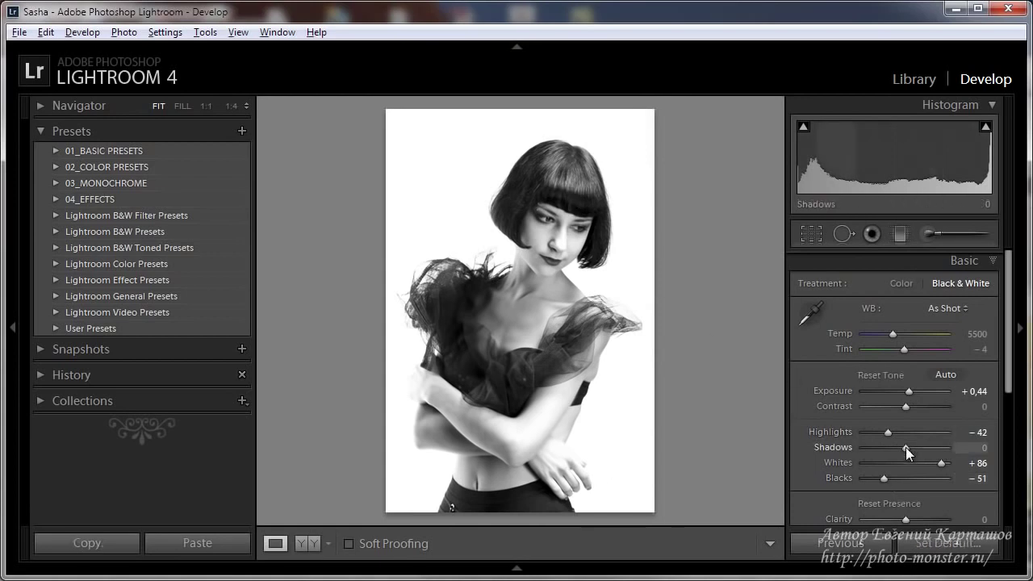
{"action": "left_click_drag", "start_coordinate": [907, 448], "coordinate": [916, 455]}
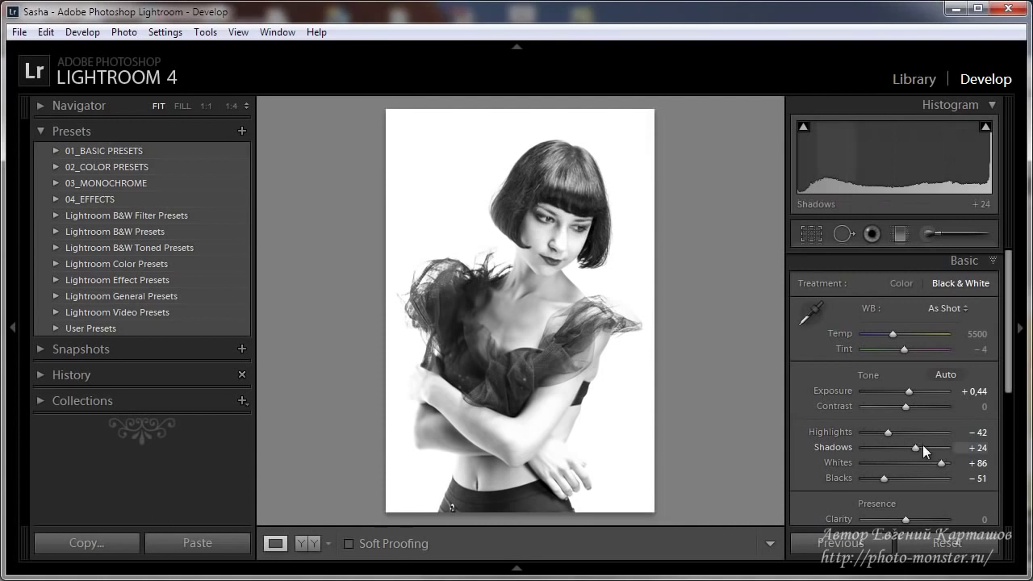
{"action": "mouse_move", "coordinate": [915, 448]}
{"action": "left_mouse_down"}
{"action": "mouse_move", "coordinate": [882, 481]}
{"action": "mouse_move", "coordinate": [888, 492]}
{"action": "left_mouse_up"}
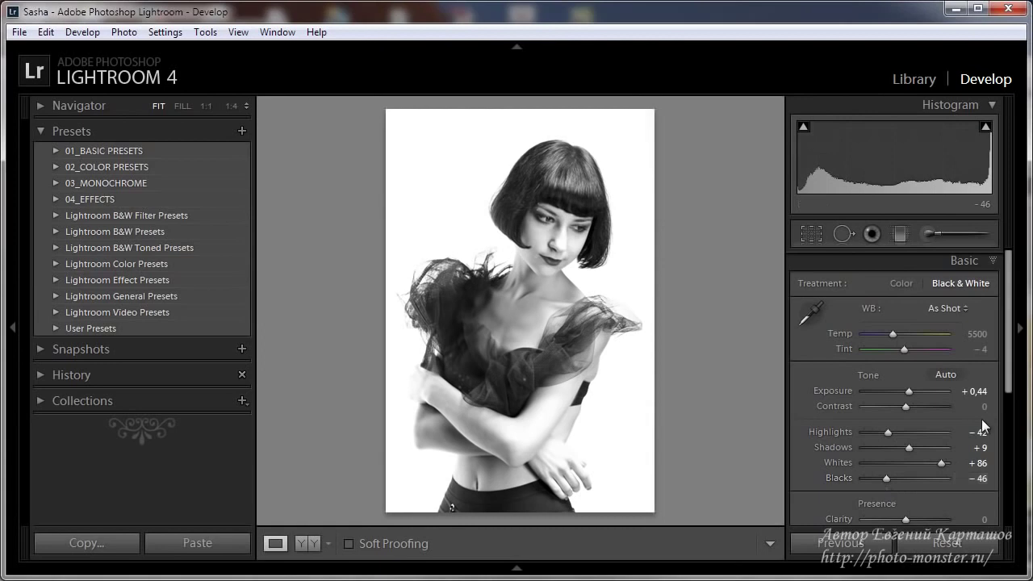
{"action": "left_click_drag", "start_coordinate": [1008, 389], "coordinate": [1006, 443]}
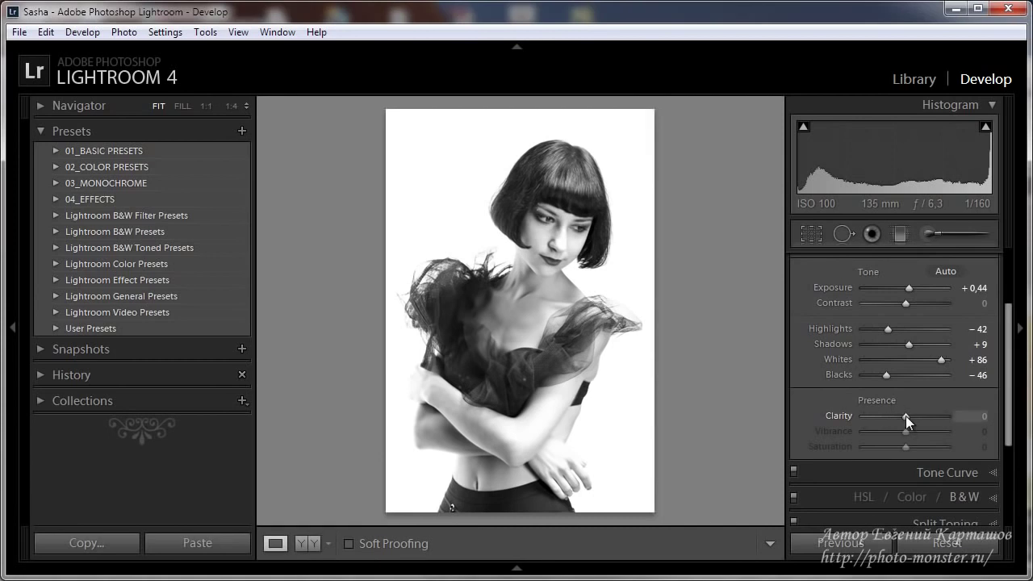
Raise Clarity to +17 and bring the B&W mix channels back into view
{"action": "left_click_drag", "start_coordinate": [906, 416], "coordinate": [910, 416]}
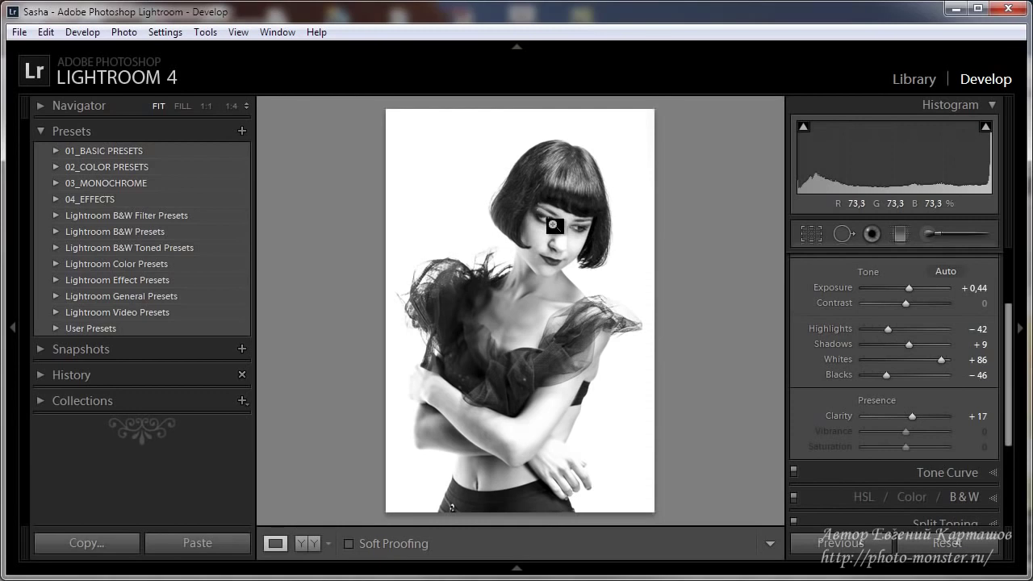
{"action": "left_click", "coordinate": [963, 498]}
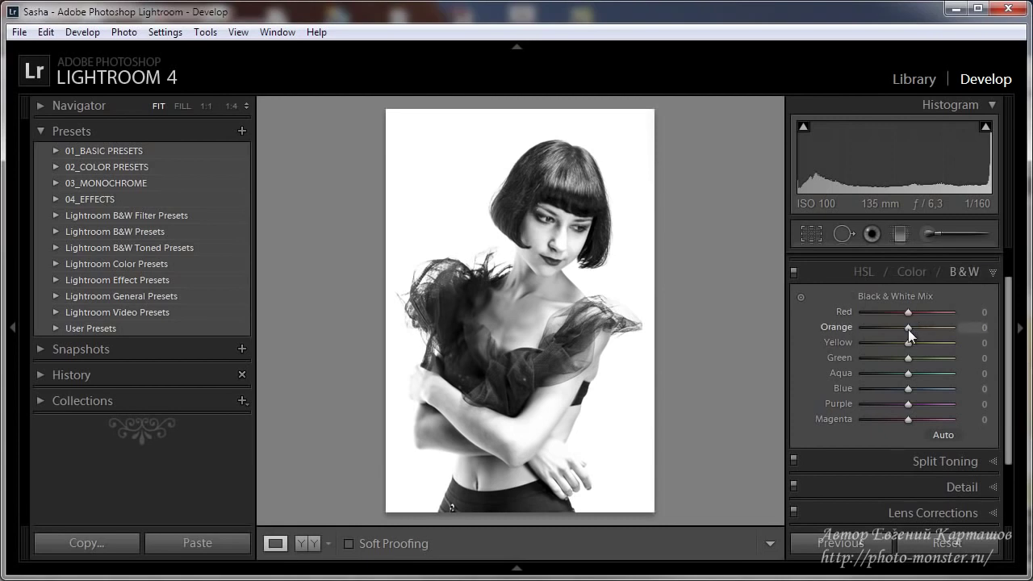
In the B&W mix, set Orange to +16 and Red to −10
{"action": "left_click_drag", "start_coordinate": [908, 329], "coordinate": [913, 330]}
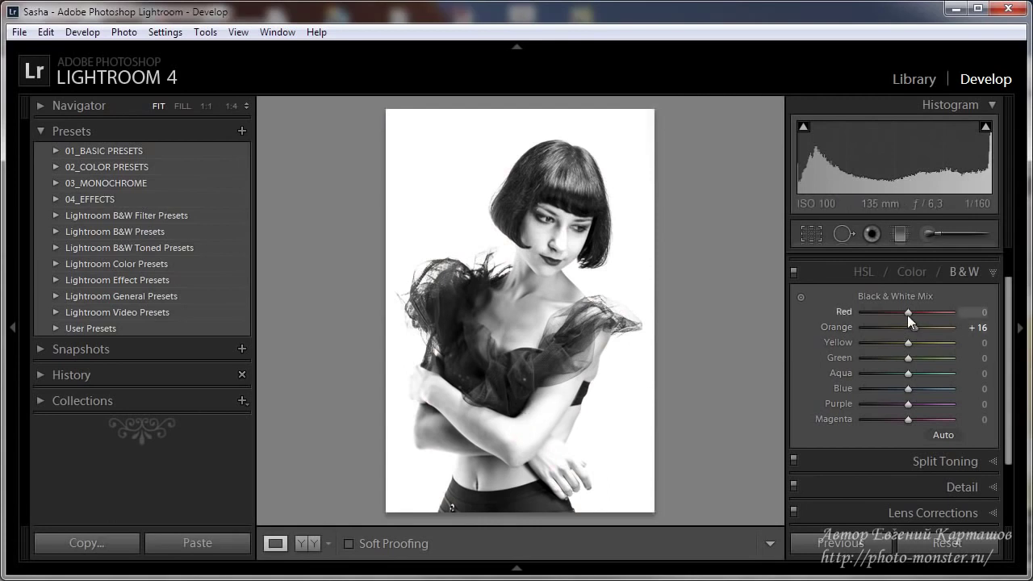
{"action": "left_click_drag", "start_coordinate": [907, 311], "coordinate": [903, 312]}
{"action": "mouse_move", "coordinate": [902, 311]}
{"action": "left_mouse_down"}
{"action": "mouse_move", "coordinate": [924, 312]}
{"action": "mouse_move", "coordinate": [904, 313]}
{"action": "left_mouse_up"}
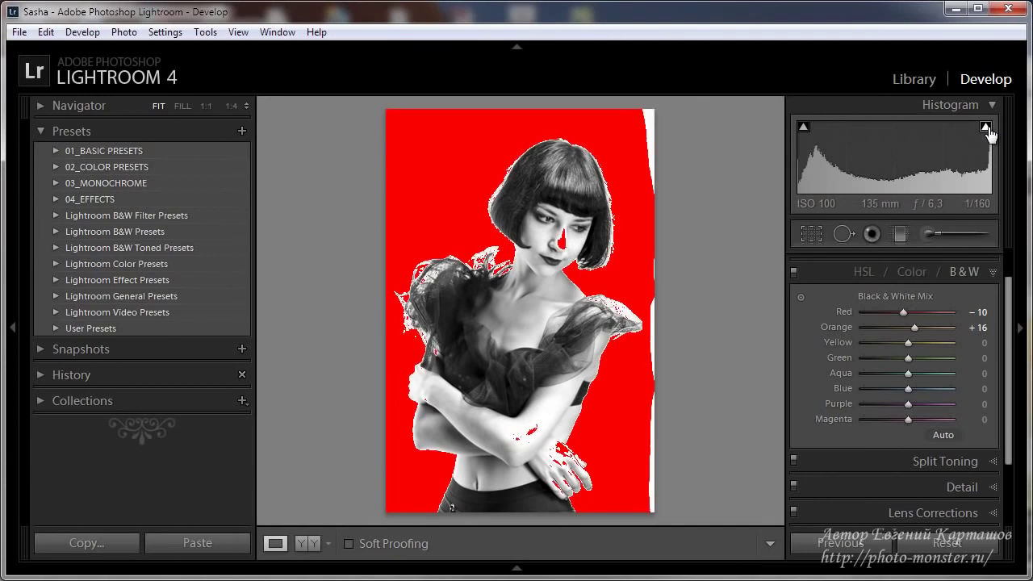
{"action": "scroll", "coordinate": [841, 364], "scroll_direction": "up", "scroll_amount": 1}
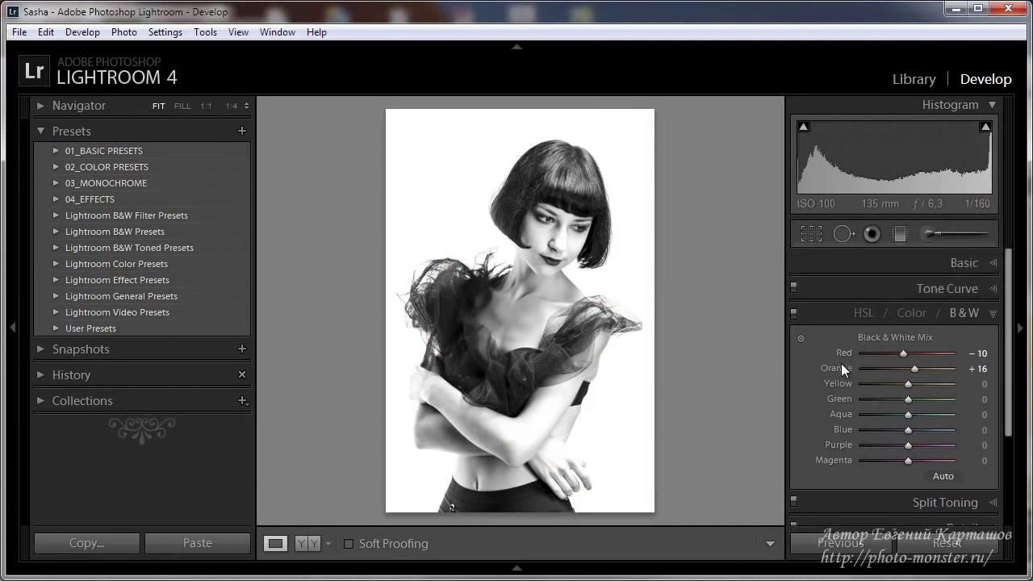
In the Basic panel, set Highlights to −53 and Whites to +69 without clipping
{"action": "left_click", "coordinate": [957, 259]}
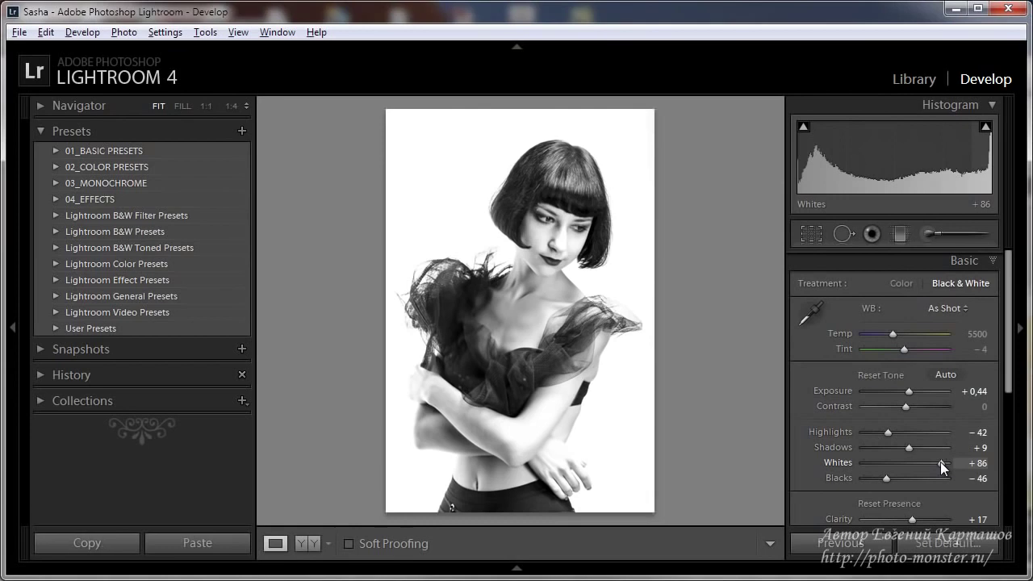
{"action": "left_click_drag", "start_coordinate": [941, 462], "coordinate": [935, 462]}
{"action": "left_click_drag", "start_coordinate": [888, 433], "coordinate": [883, 434]}
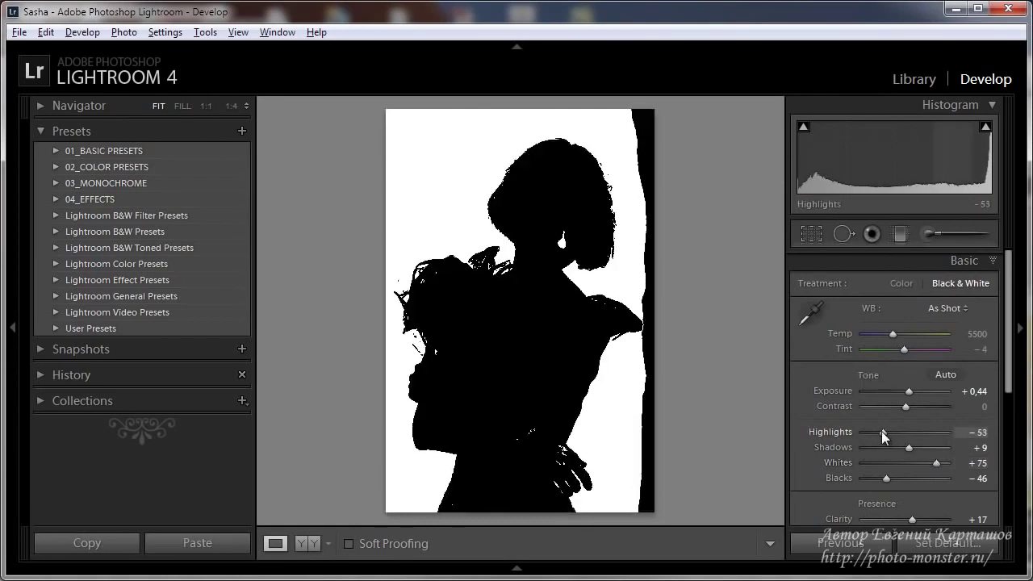
{"action": "left_click_drag", "start_coordinate": [936, 464], "coordinate": [934, 464]}
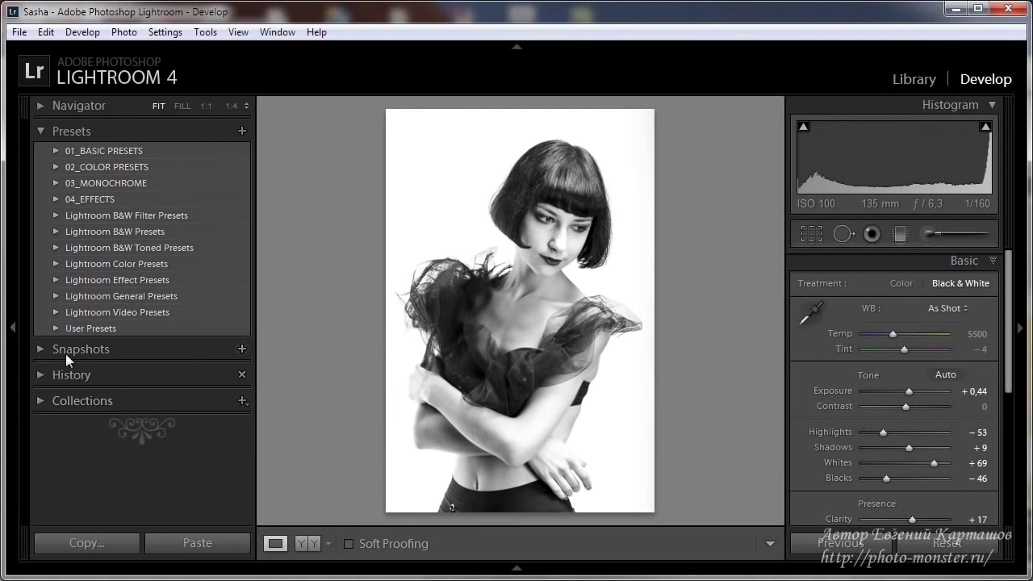
Create a snapshot named 'после', then reset the photo to its original settings
{"action": "left_click", "coordinate": [243, 348]}
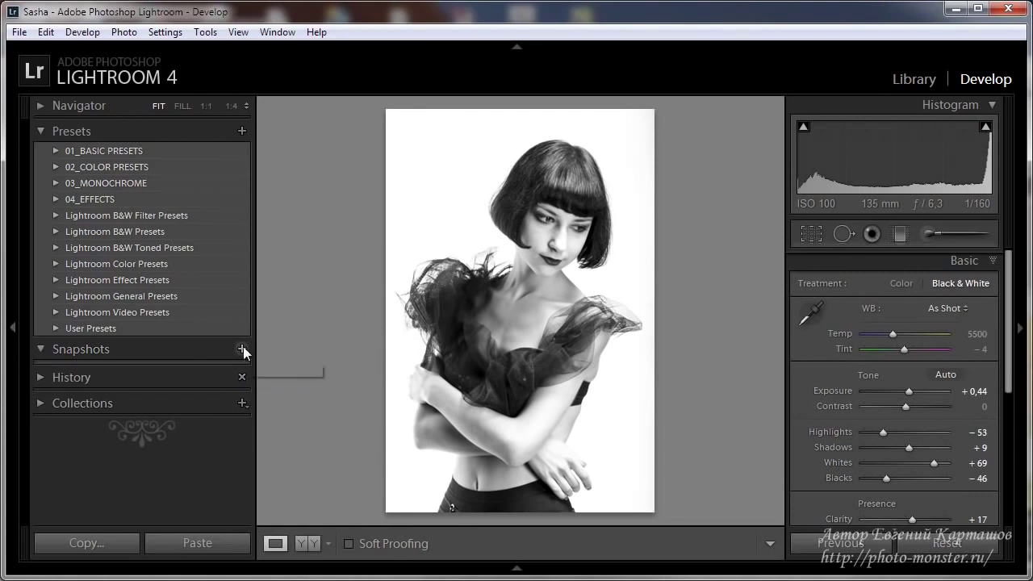
{"action": "type", "text": "noсл"}
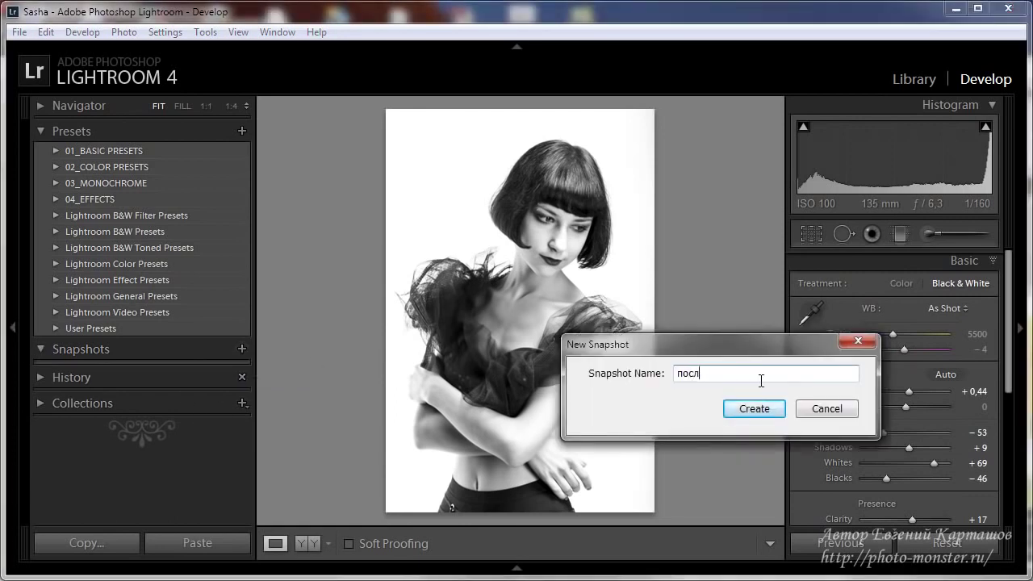
{"action": "type", "text": "е"}
{"action": "left_click", "coordinate": [759, 410]}
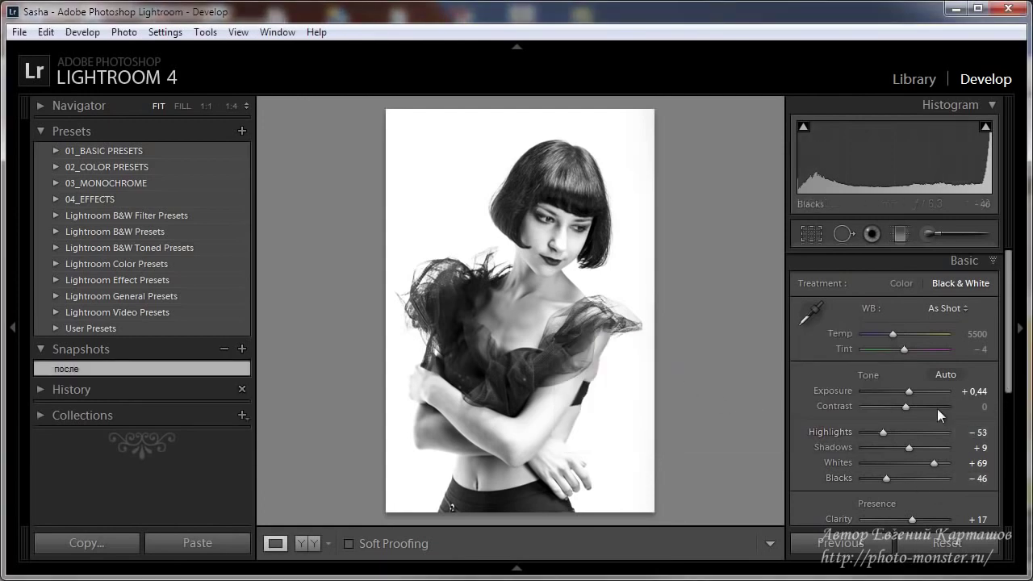
{"action": "left_click", "coordinate": [945, 546]}
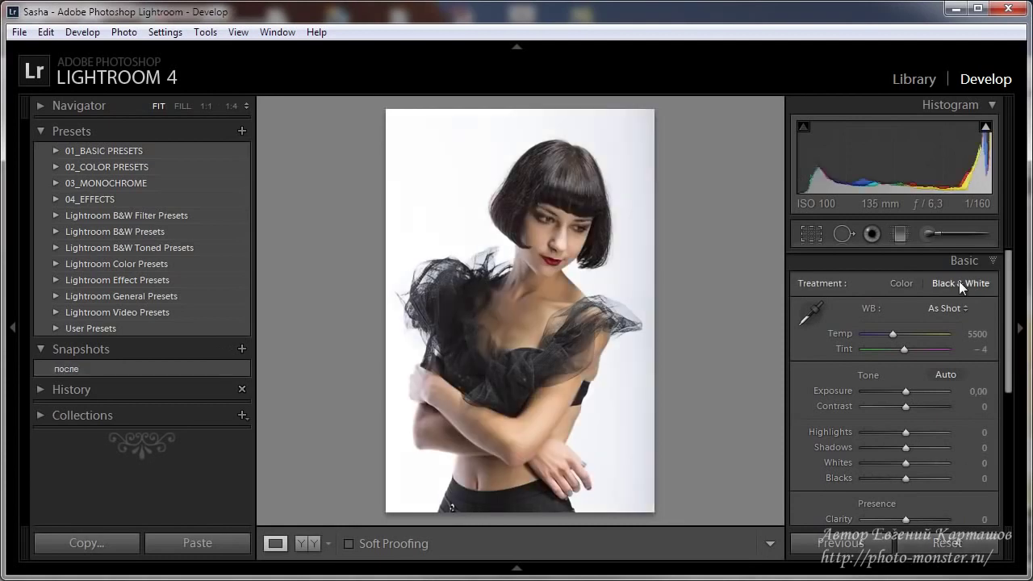
Convert the reset photo to plain Black & White treatment
{"action": "left_click", "coordinate": [959, 282]}
{"action": "scroll", "coordinate": [919, 364], "scroll_direction": "down", "scroll_amount": 1}
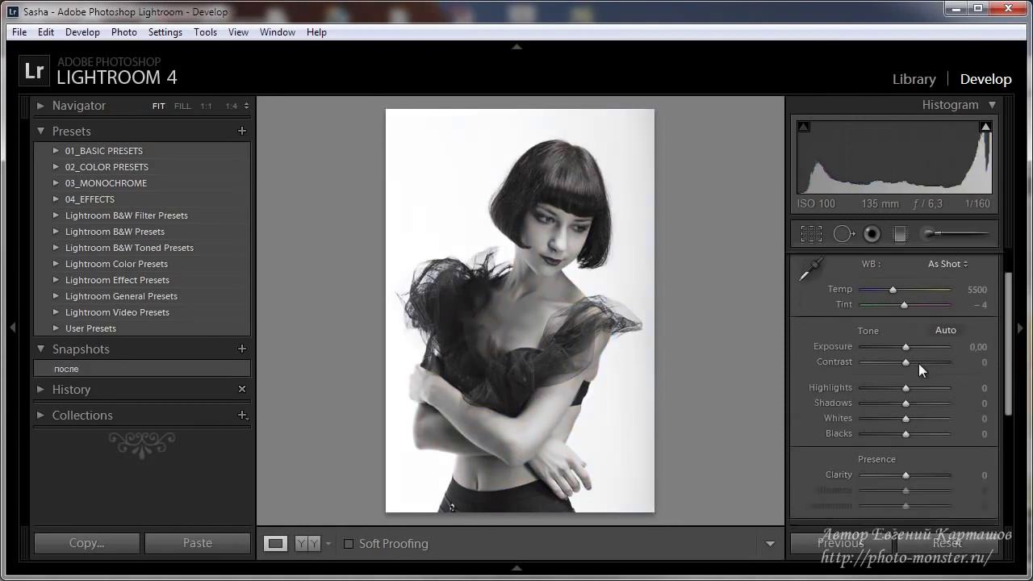
{"action": "scroll", "coordinate": [918, 363], "scroll_direction": "down", "scroll_amount": 2}
{"action": "scroll", "coordinate": [916, 363], "scroll_direction": "down", "scroll_amount": 1}
{"action": "scroll", "coordinate": [860, 344], "scroll_direction": "up", "scroll_amount": 1}
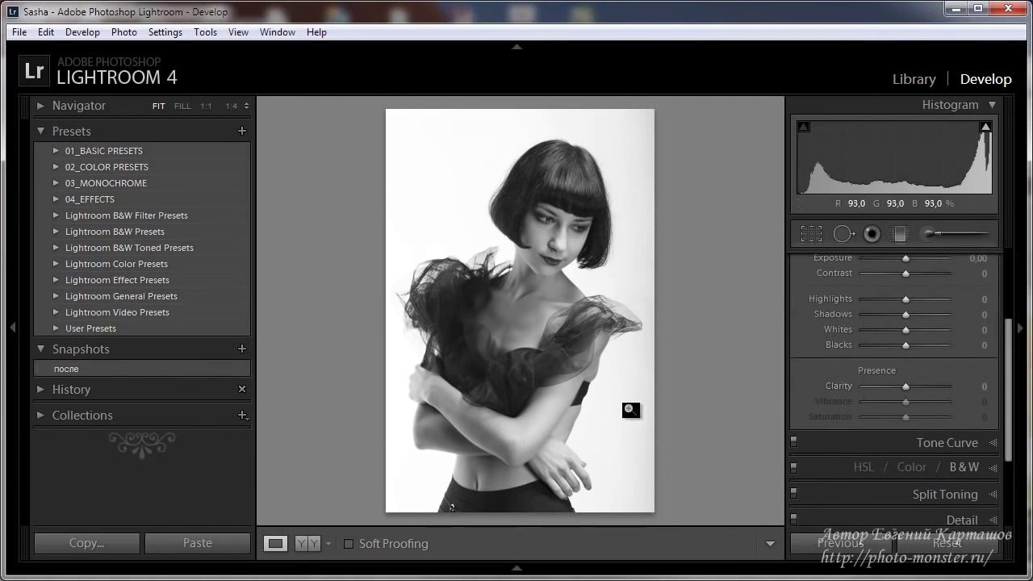
Save this plain black-and-white state as a new snapshot named 'до'
{"action": "key", "text": "ctrl+n"}
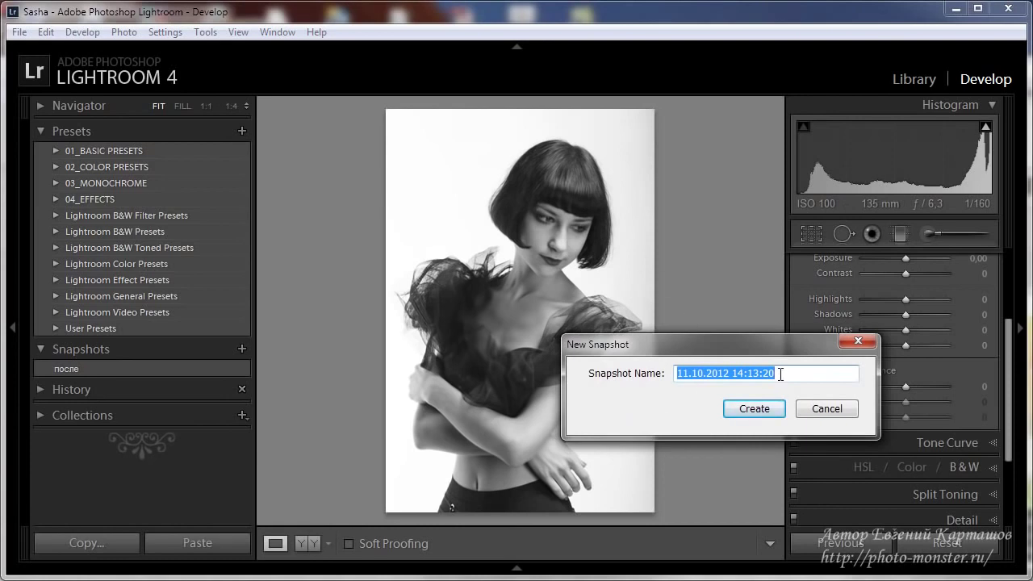
{"action": "type", "text": "до"}
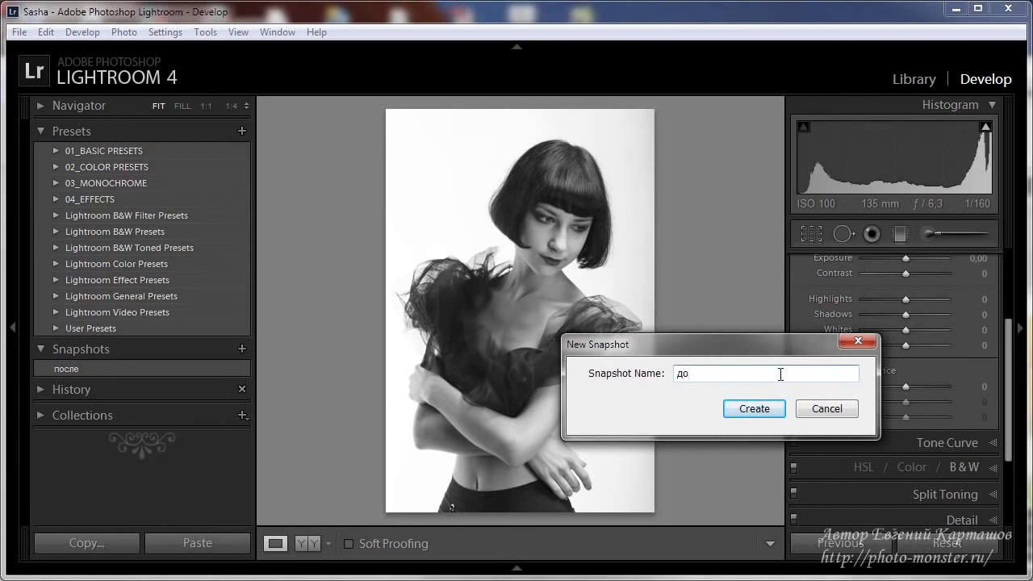
{"action": "key", "text": "Return"}
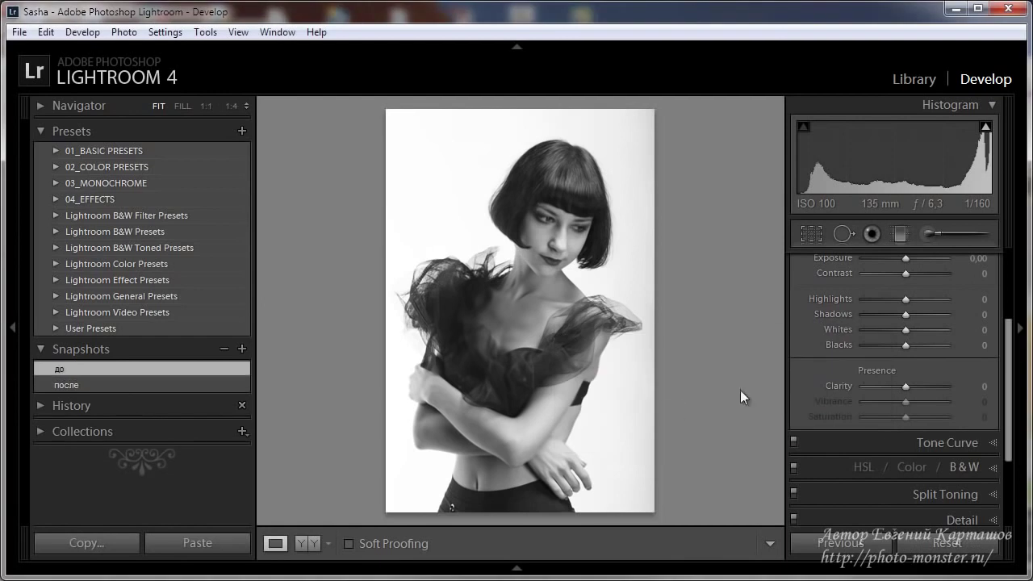
Switch between the 'после' and 'до' snapshots to compare them, ending on 'после'
{"action": "left_click", "coordinate": [85, 385]}
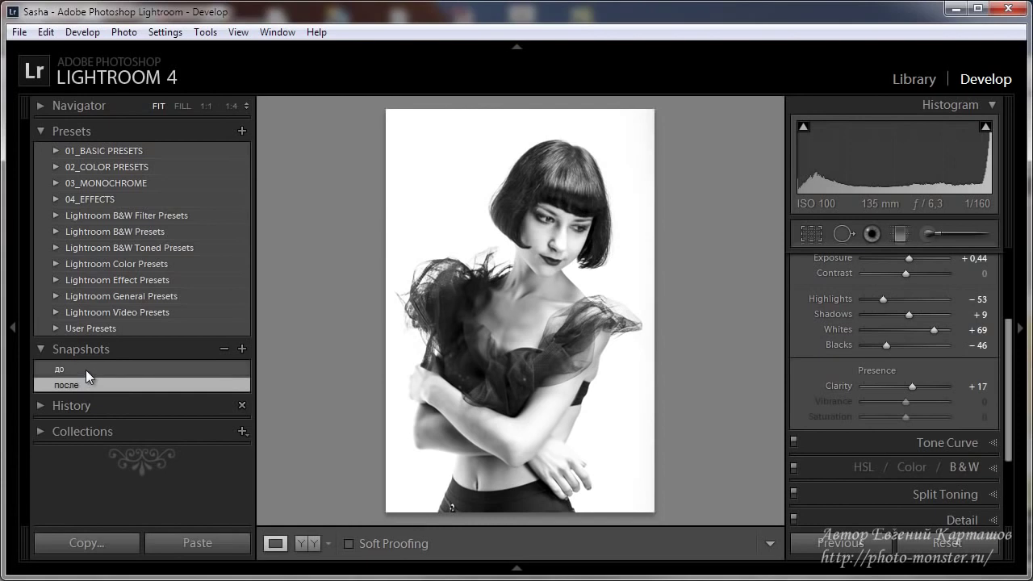
{"action": "left_click", "coordinate": [86, 370]}
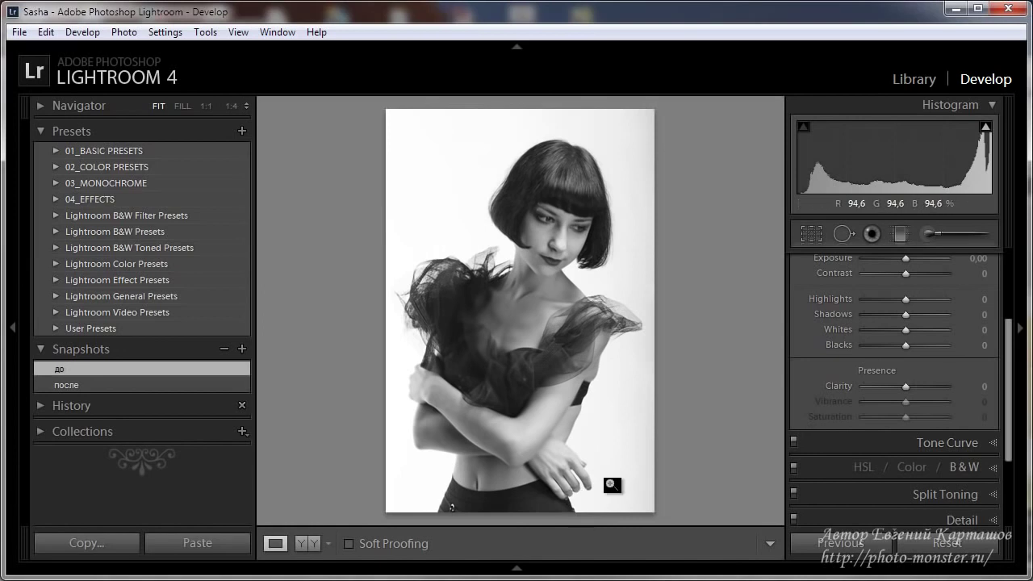
{"action": "left_click", "coordinate": [100, 383]}
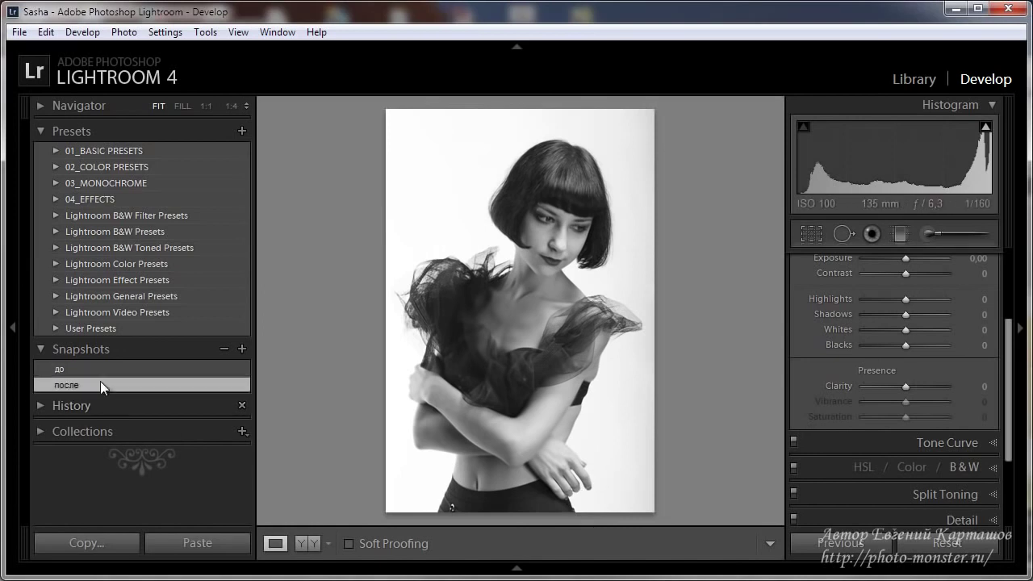